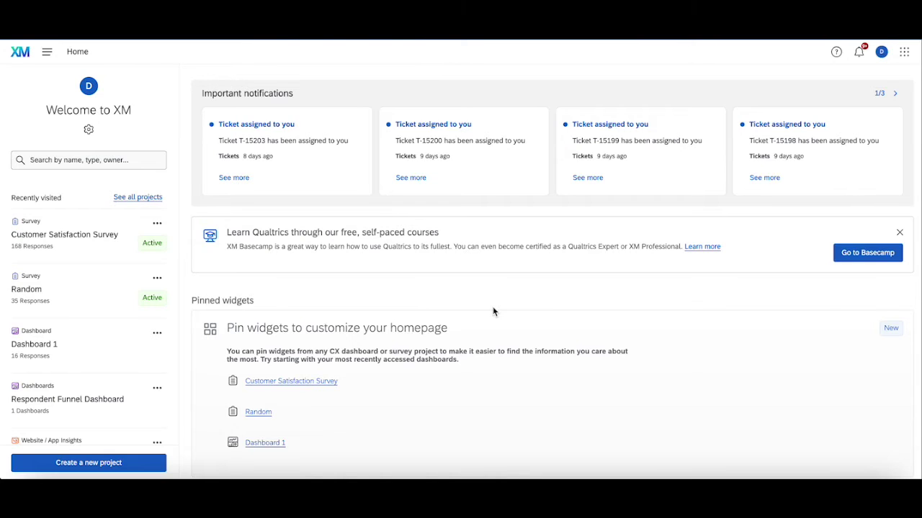
# Open the Customer Satisfaction Survey's Crosstabs iQ analysis and dismiss the Crosstab Updates notice.
pyautogui.click(68, 229)
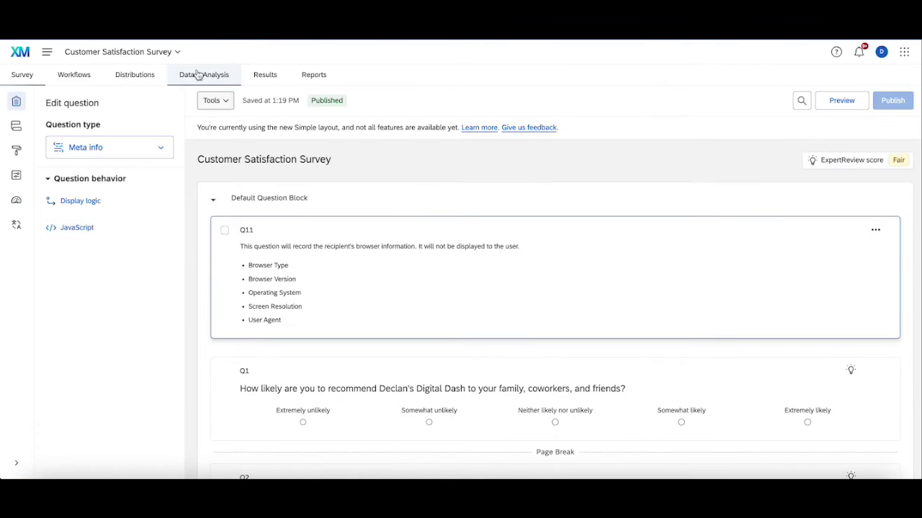
pyautogui.click(213, 79)
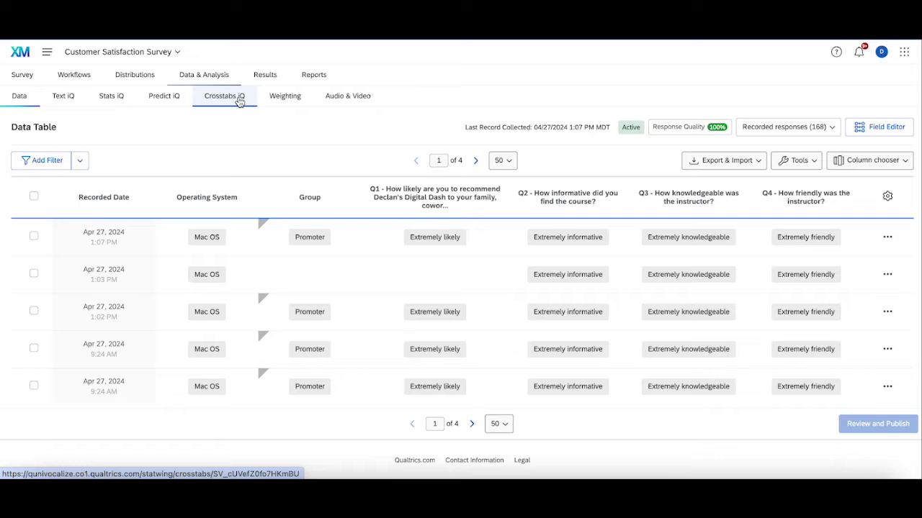
pyautogui.click(239, 101)
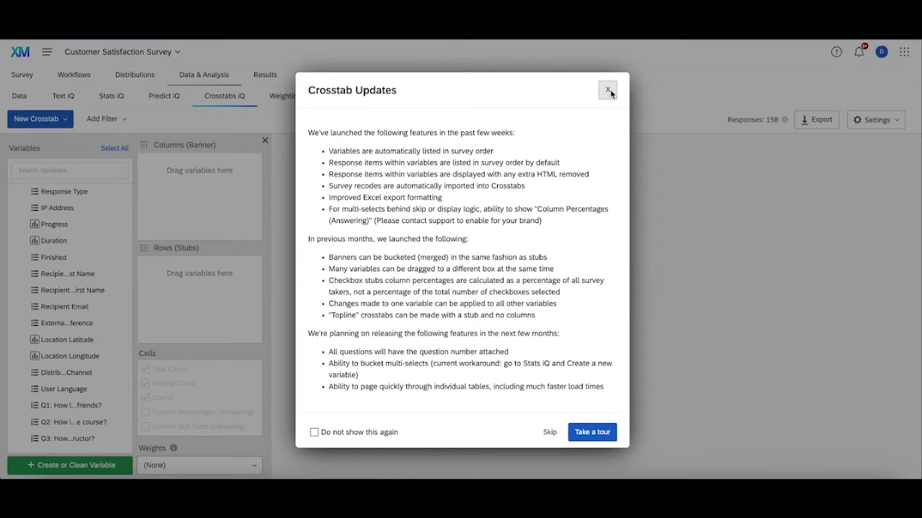
pyautogui.click(608, 90)
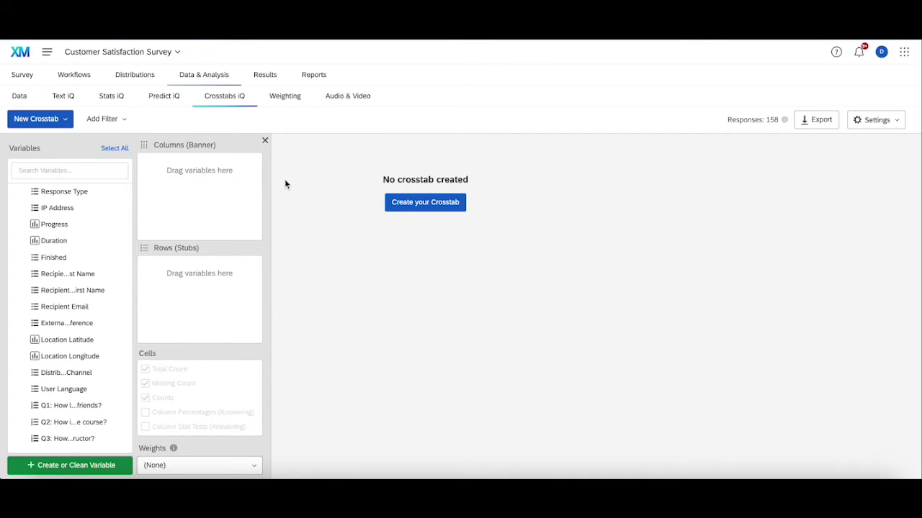
pyautogui.click(63, 124)
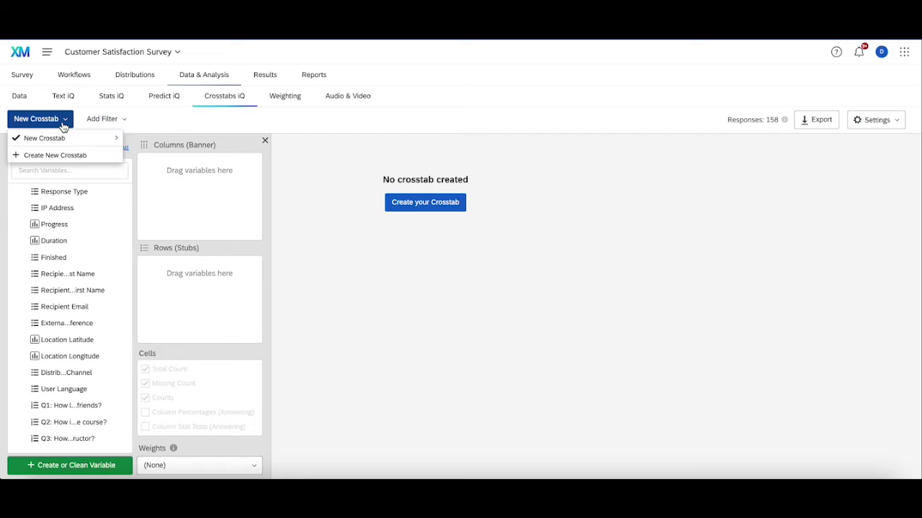
pyautogui.moveTo(63, 138)
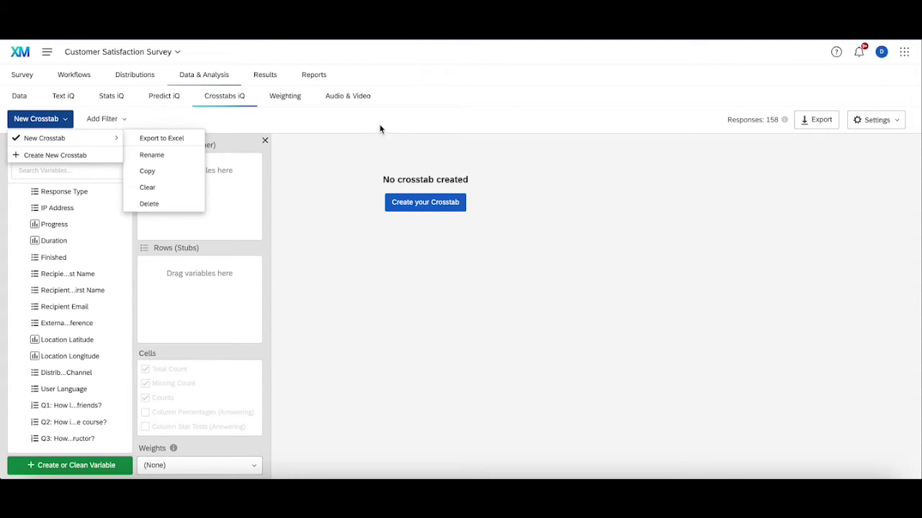
pyautogui.click(405, 128)
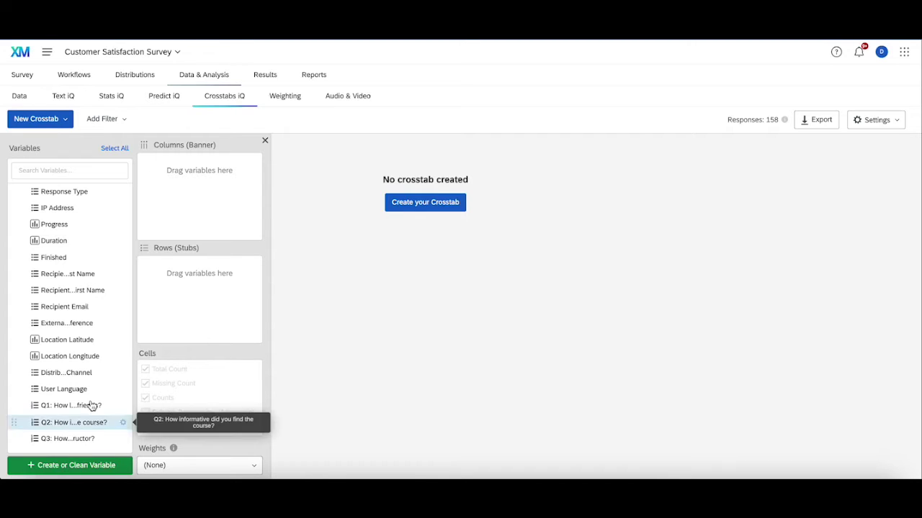
# Build a crosstab with Q2 (how informative the course was) as the column banner and Q1 (likelihood to recommend) as the row stub.
pyautogui.moveTo(79, 430); pyautogui.dragTo(217, 171)
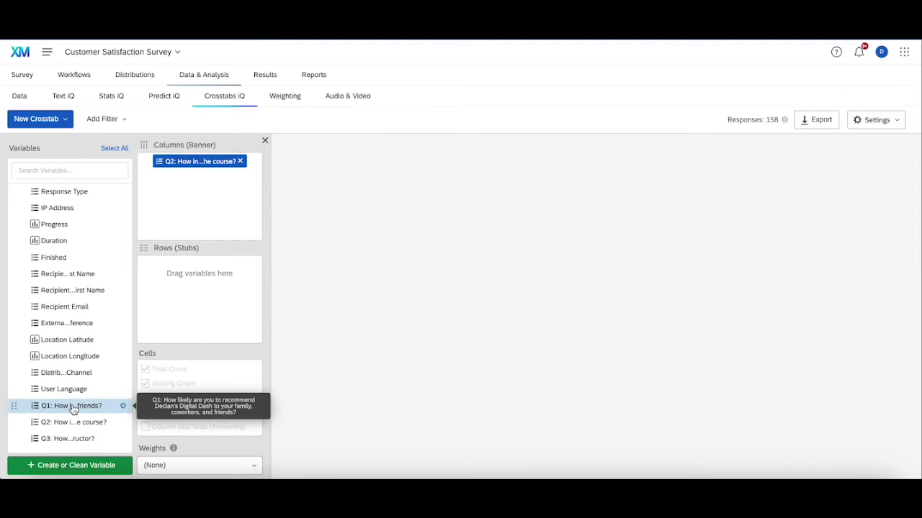
pyautogui.moveTo(73, 409); pyautogui.dragTo(185, 296)
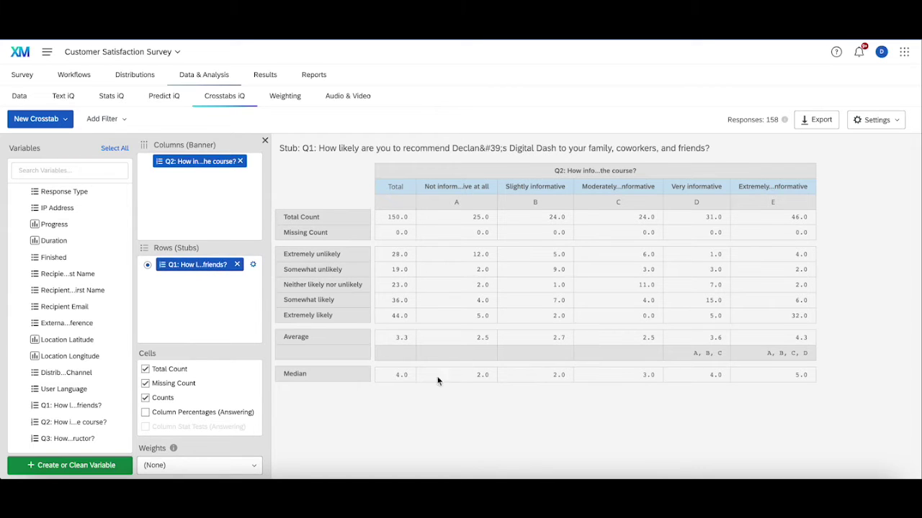
# Remove Total Count, Missing Count, Counts, Average and Median from the crosstab's cells.
pyautogui.click(145, 369)
pyautogui.click(145, 383)
pyautogui.click(146, 397)
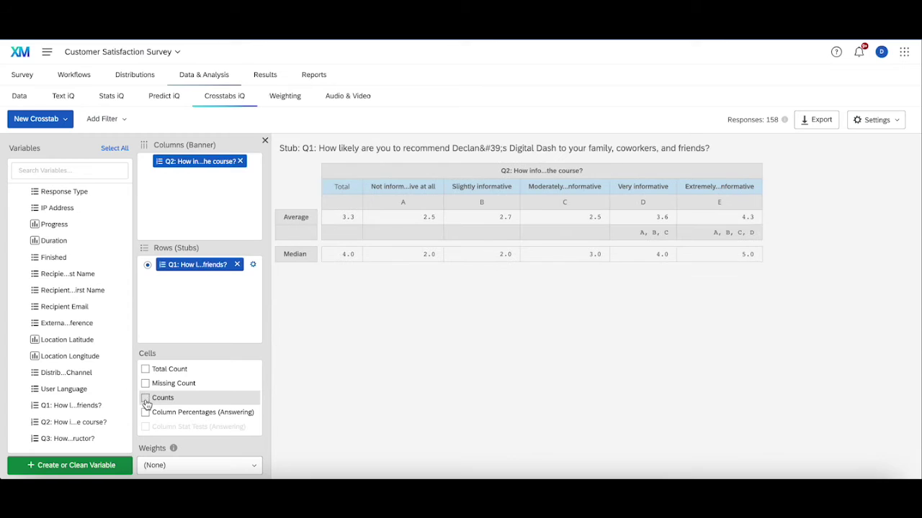
pyautogui.scroll(-5, 146, 403)
pyautogui.scroll(1, 151, 389)
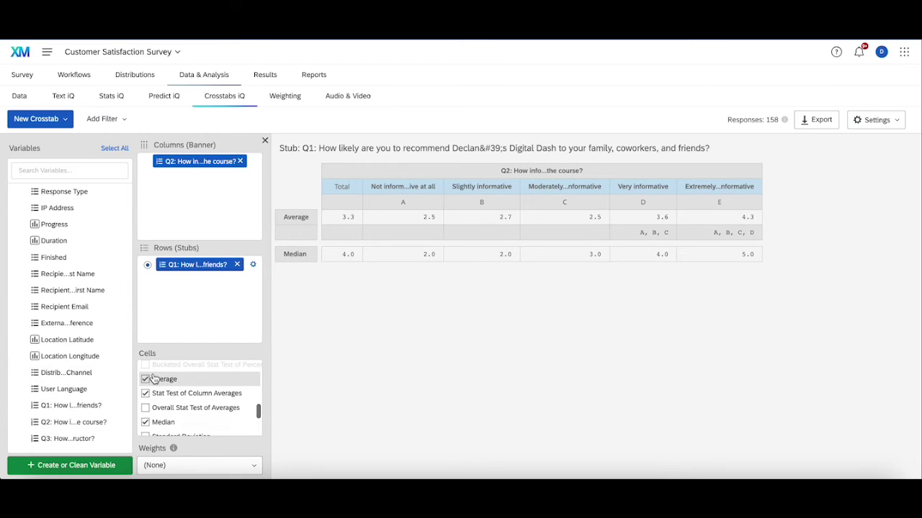
pyautogui.click(147, 378)
pyautogui.click(145, 423)
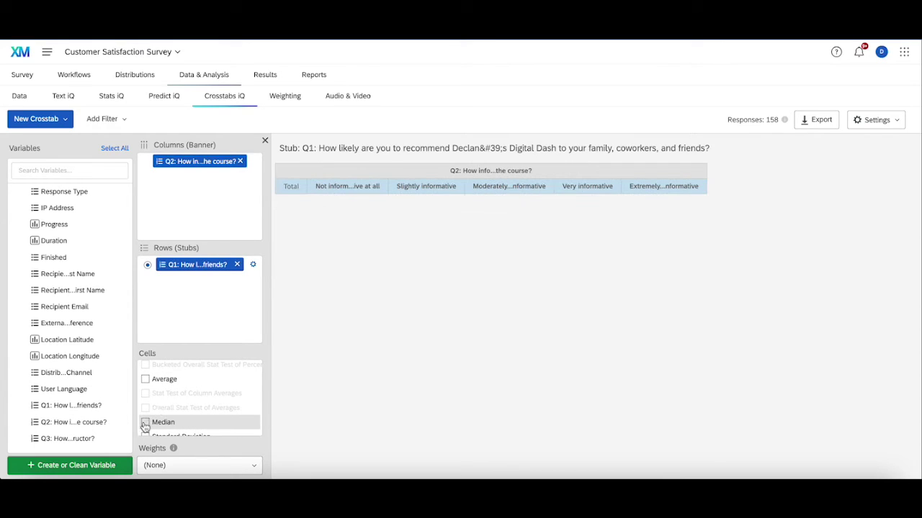
pyautogui.scroll(-5, 220, 415)
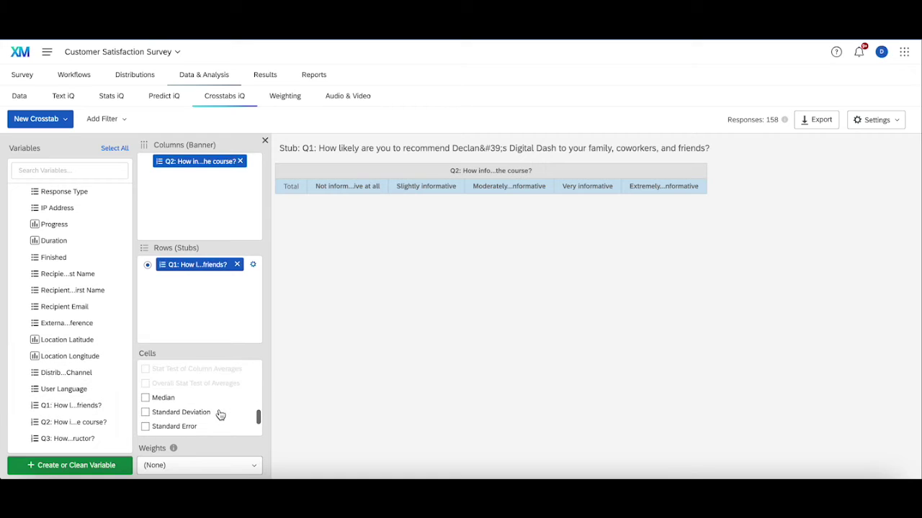
pyautogui.click(196, 428)
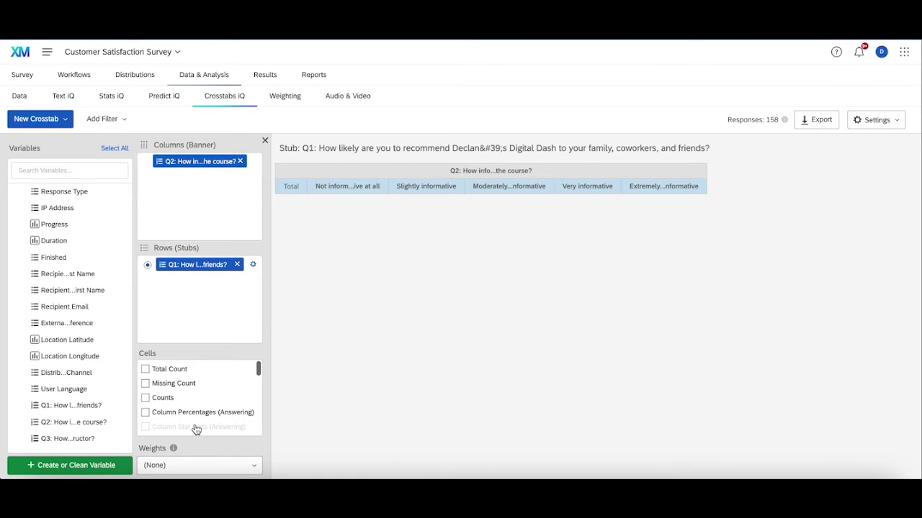
# Show Total Count, Missing Count and Counts in the crosstab, leaving Column Percentages (Answering) off.
pyautogui.click(154, 371)
pyautogui.click(147, 385)
pyautogui.click(147, 398)
pyautogui.click(148, 413)
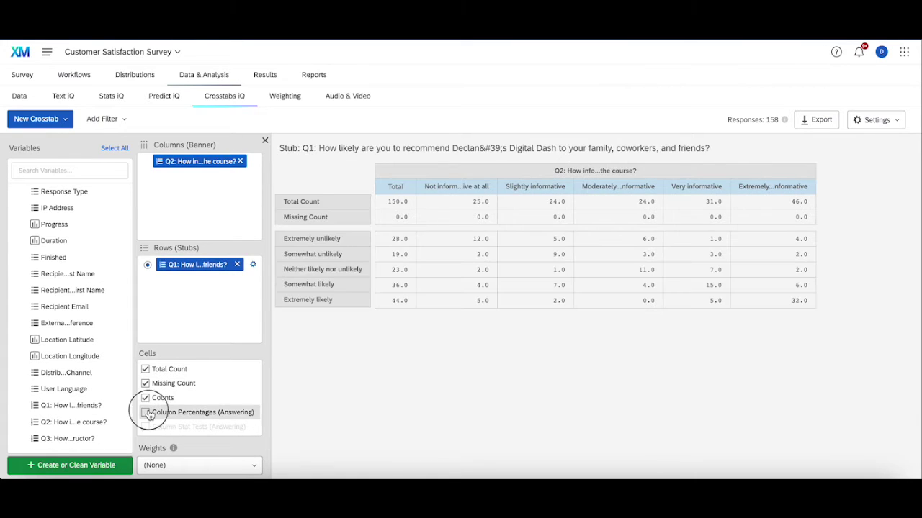
pyautogui.click(148, 414)
pyautogui.scroll(-2, 166, 404)
pyautogui.scroll(2, 181, 402)
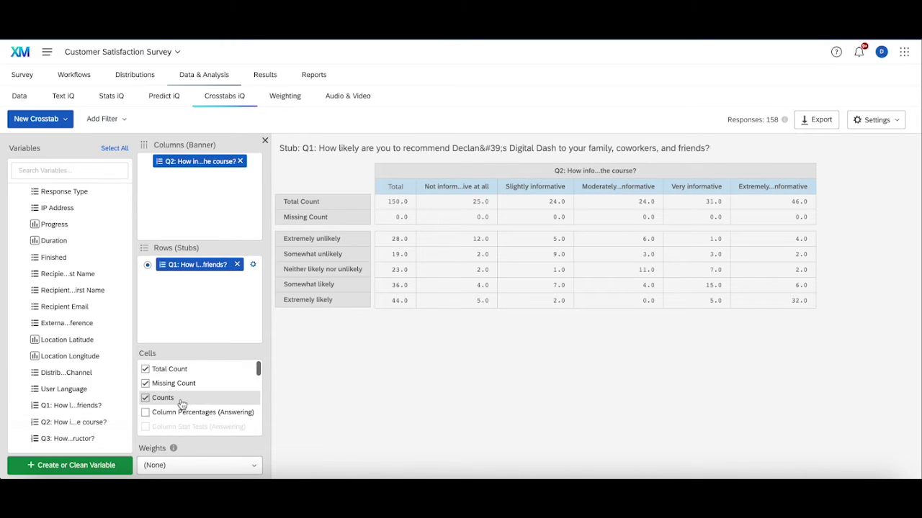
# Add the Average and Median of Q1 to the crosstab's cells.
pyautogui.scroll(-1, 180, 399)
pyautogui.scroll(-3, 180, 390)
pyautogui.scroll(-2, 179, 390)
pyautogui.click(173, 380)
pyautogui.scroll(-1, 188, 407)
pyautogui.scroll(-1, 190, 420)
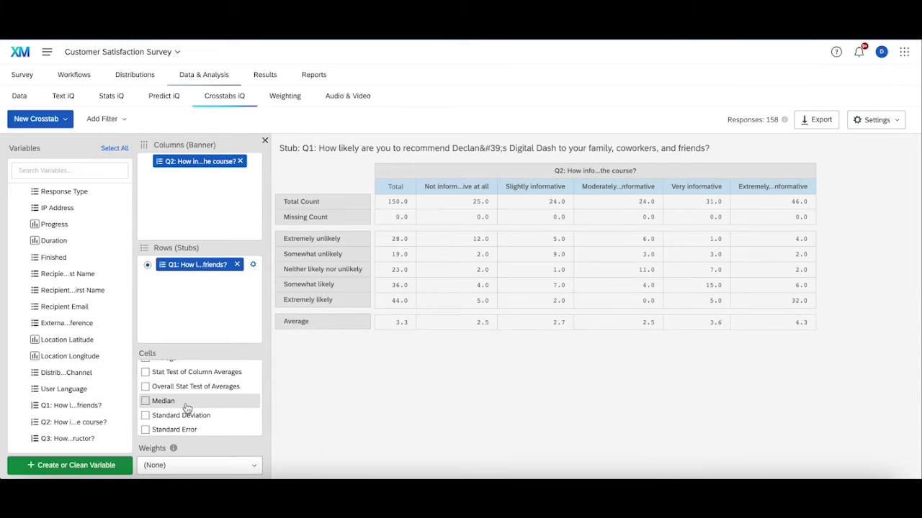
pyautogui.click(145, 401)
pyautogui.scroll(-1, 193, 410)
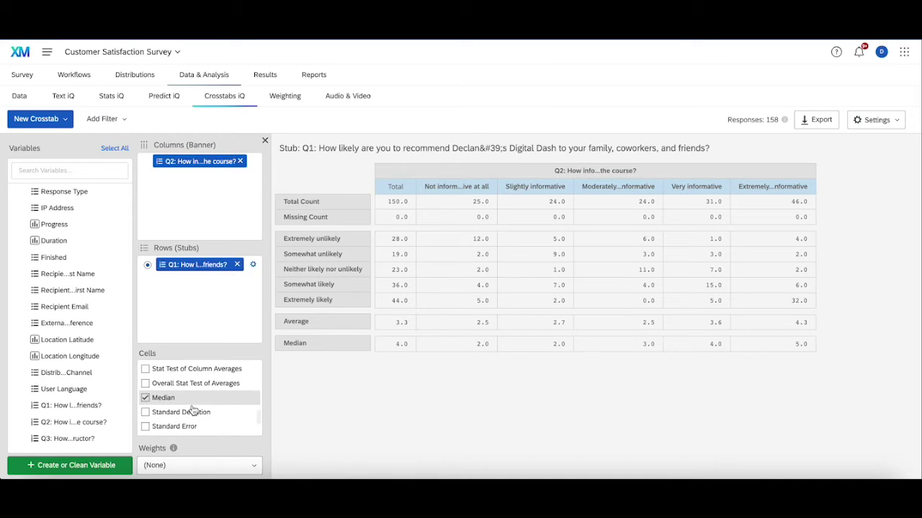
# Add Stat Test of Column Averages and Overall Stat Test of Averages to the crosstab.
pyautogui.scroll(4, 202, 393)
pyautogui.scroll(3, 205, 388)
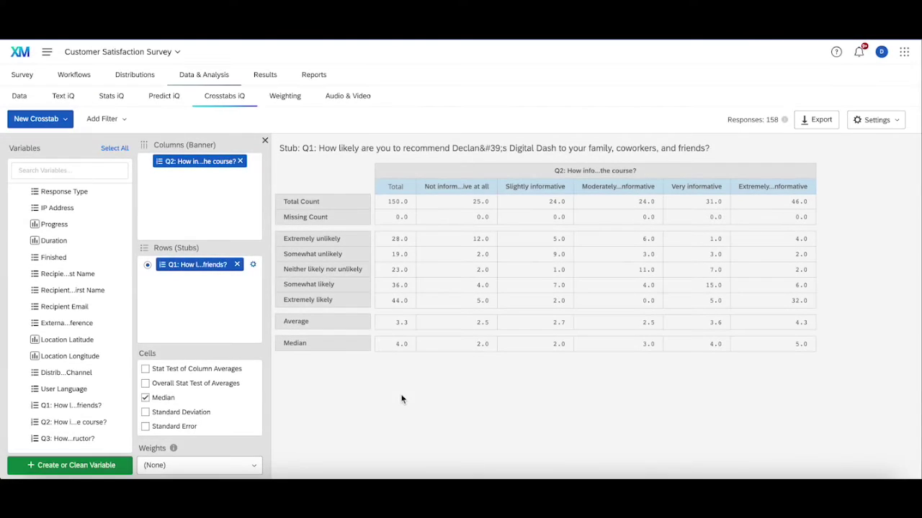
pyautogui.scroll(2, 209, 389)
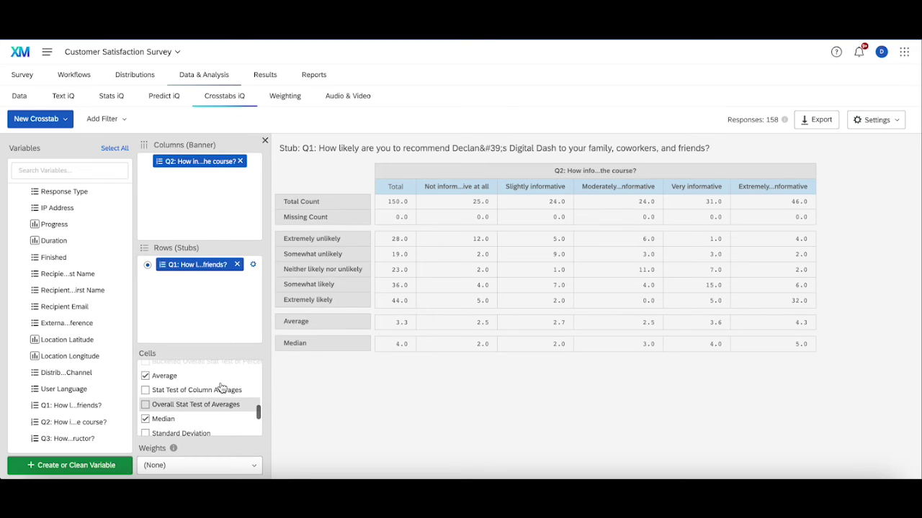
pyautogui.click(210, 394)
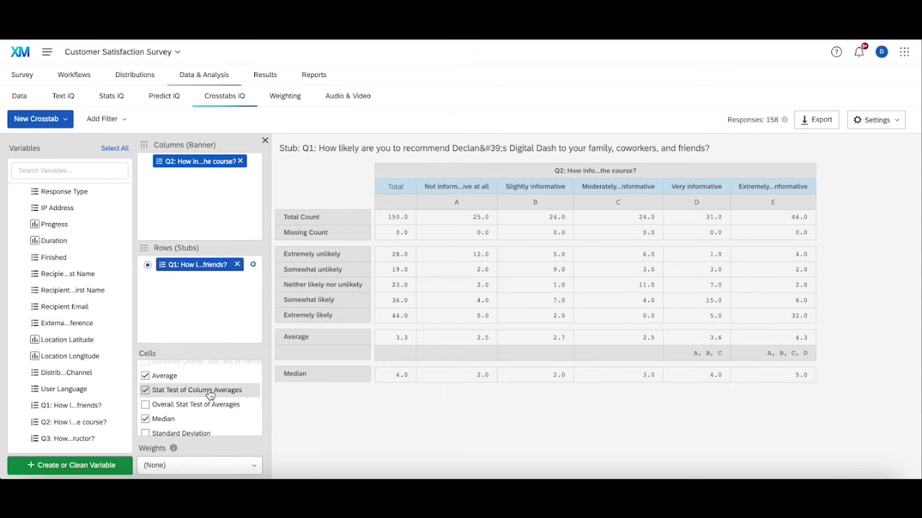
pyautogui.click(203, 405)
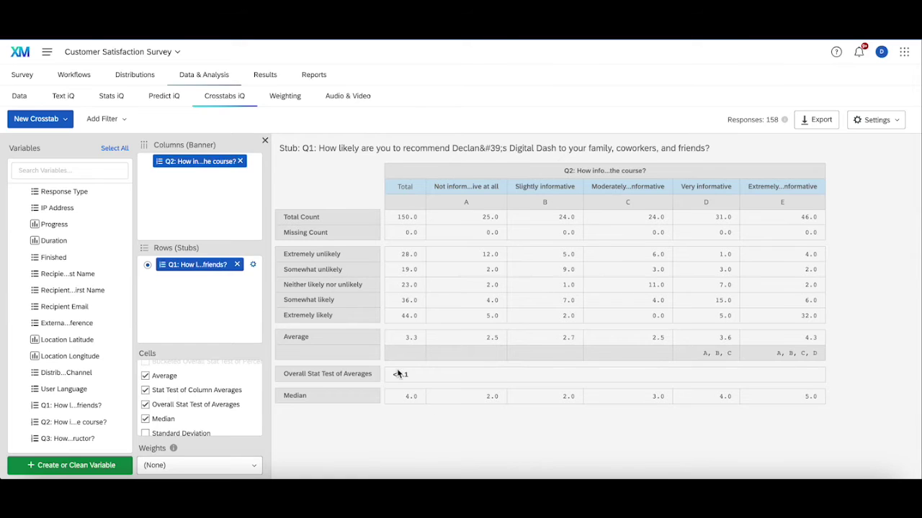
pyautogui.moveTo(399, 375)
# Create a new crosstab named Crosstab 2.
pyautogui.click(50, 119)
pyautogui.click(65, 155)
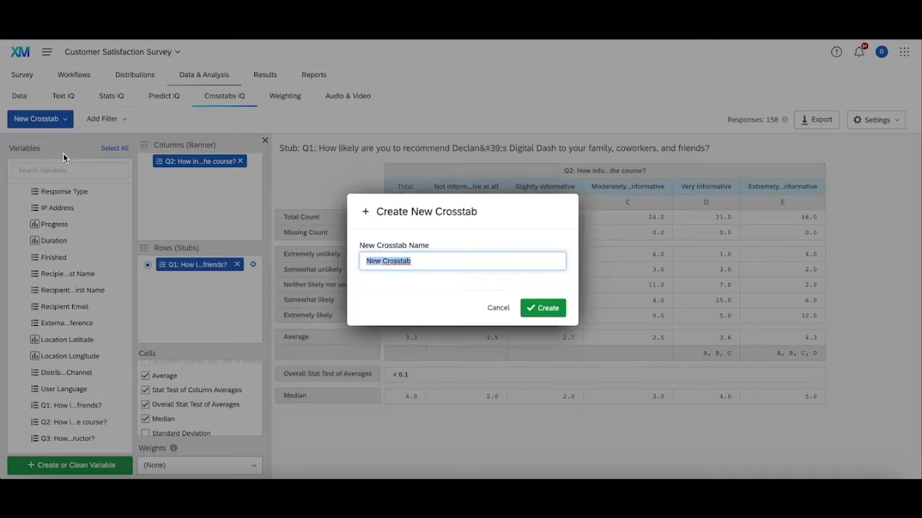
pyautogui.click(422, 262)
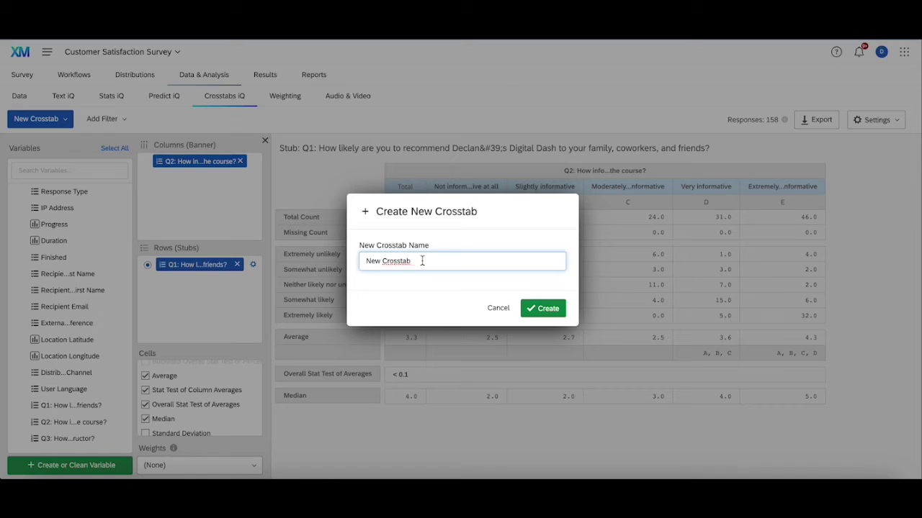
pyautogui.tripleClick(422, 260)
pyautogui.write('Crosstab 2')
pyautogui.click(548, 309)
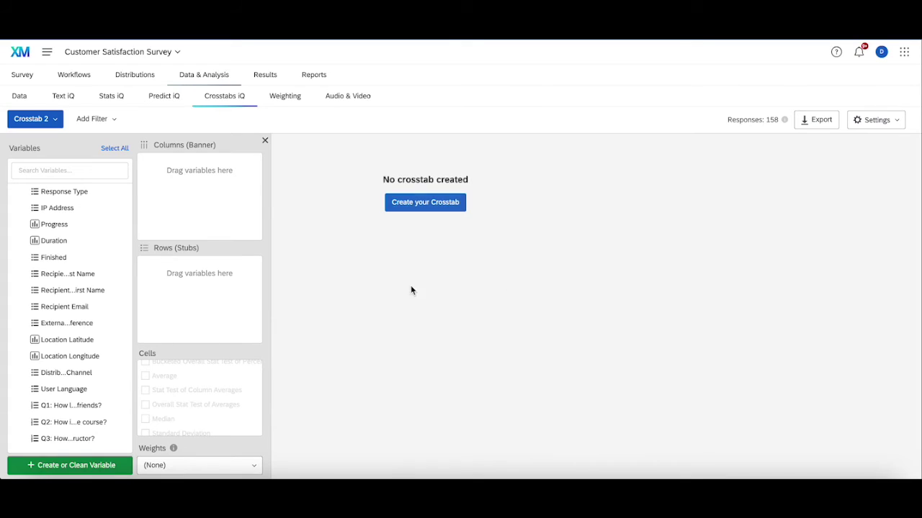
# Set Q3 (how knowledgeable the instructor was) as the column banner and Q1 (likelihood to recommend) as the row stub of Crosstab 2.
pyautogui.scroll(-2, 80, 411)
pyautogui.moveTo(68, 391); pyautogui.dragTo(180, 199)
pyautogui.moveTo(85, 358); pyautogui.dragTo(183, 284)
# Show Total Count, Missing Count, Counts, Average and Overall Stat Test of Averages in Crosstab 2.
pyautogui.scroll(5, 202, 400)
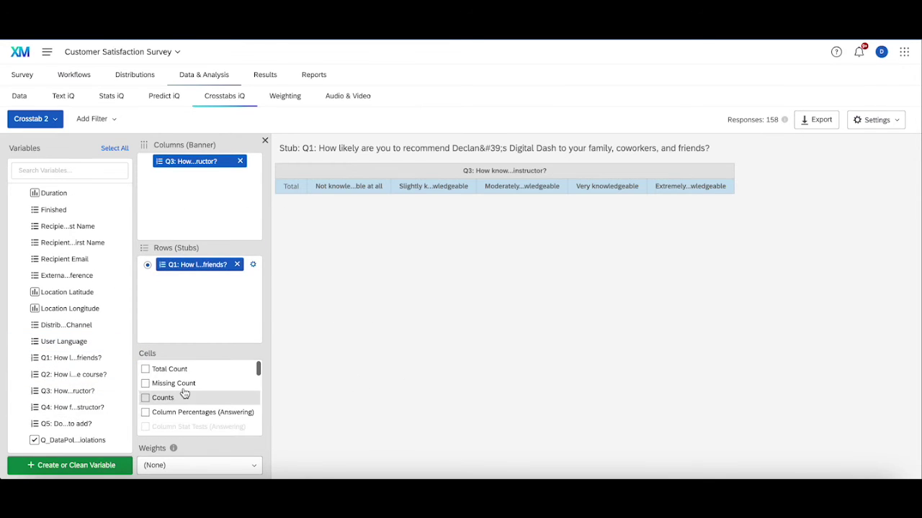
pyautogui.click(145, 368)
pyautogui.click(145, 383)
pyautogui.click(145, 398)
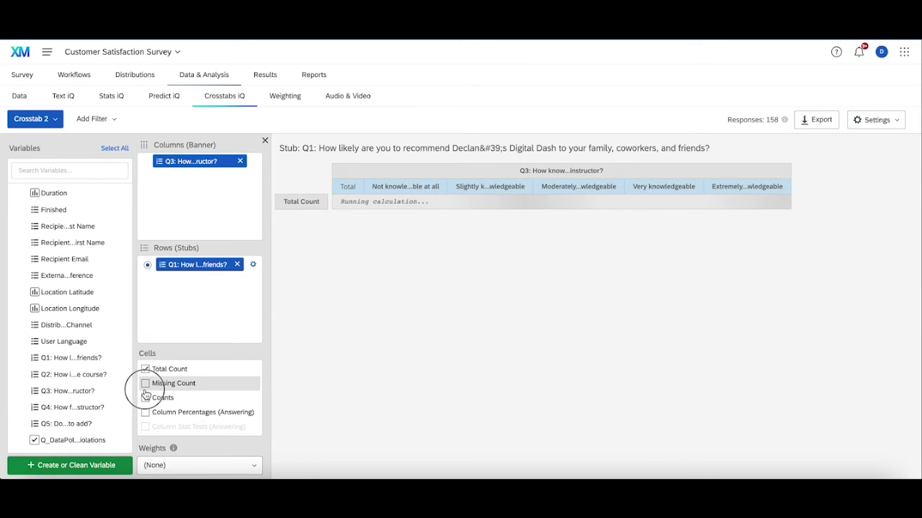
pyautogui.scroll(-5, 201, 409)
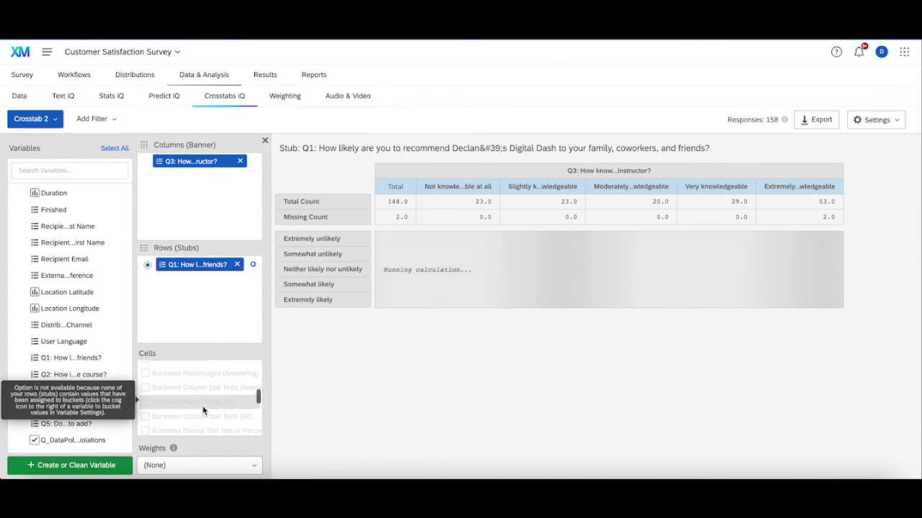
pyautogui.scroll(1, 191, 389)
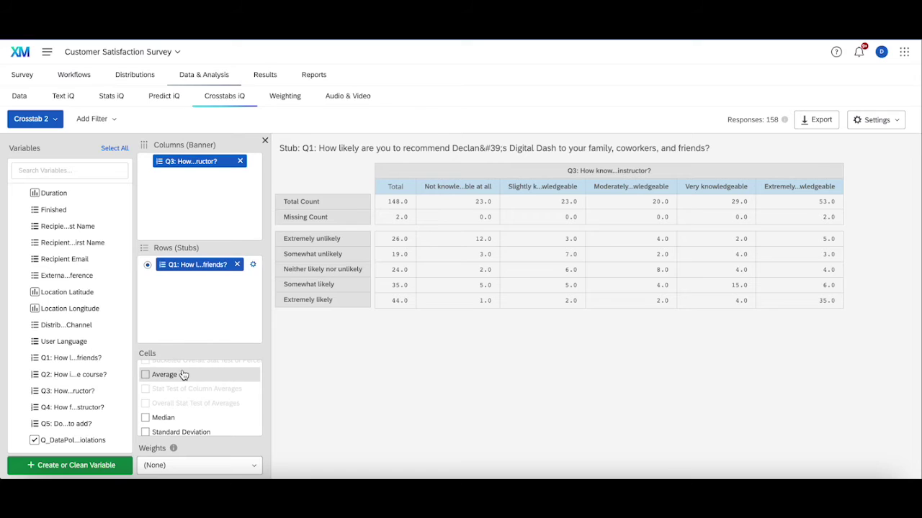
pyautogui.click(146, 375)
pyautogui.click(145, 403)
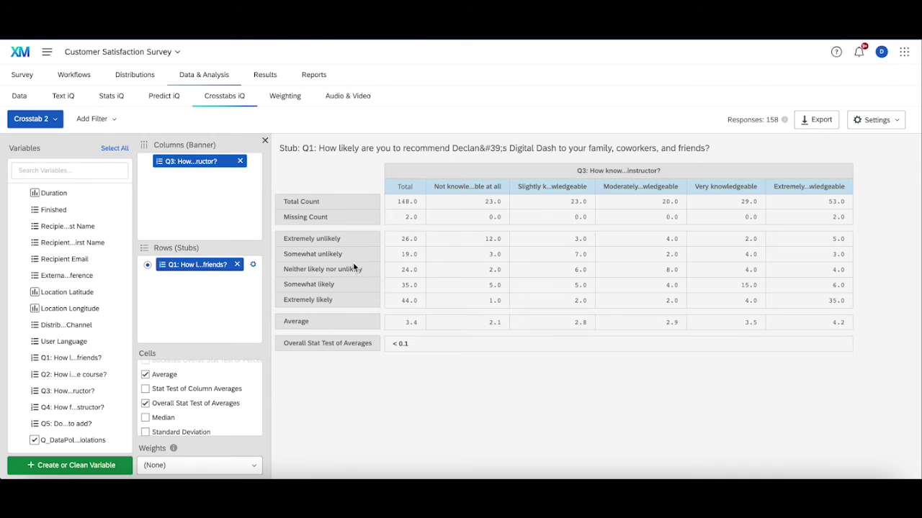
# Try filtering Crosstab 2 to responses where Finished equals True, and remove that condition.
pyautogui.click(110, 122)
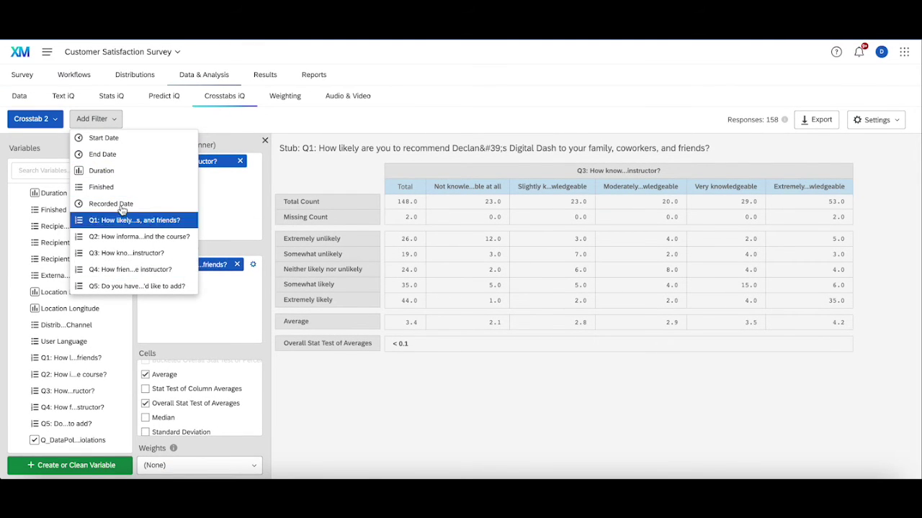
pyautogui.click(114, 190)
pyautogui.click(164, 121)
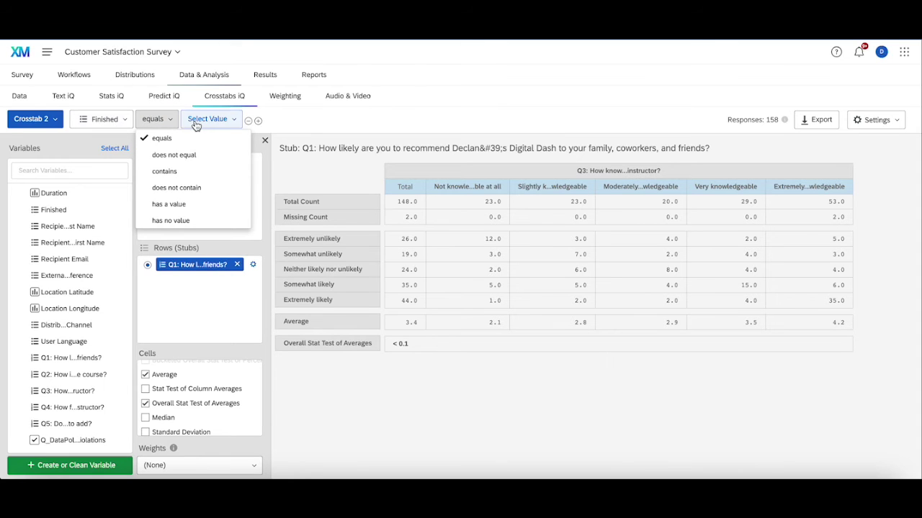
pyautogui.click(195, 124)
pyautogui.click(205, 155)
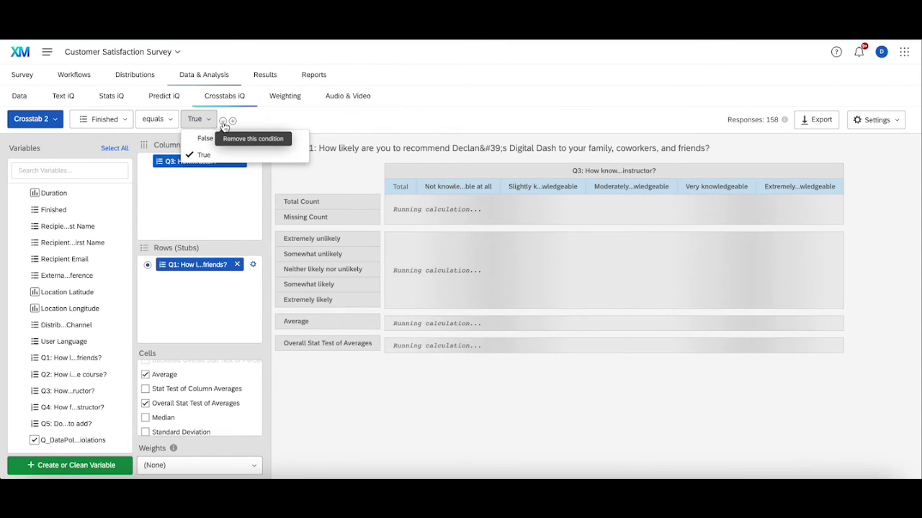
pyautogui.click(223, 123)
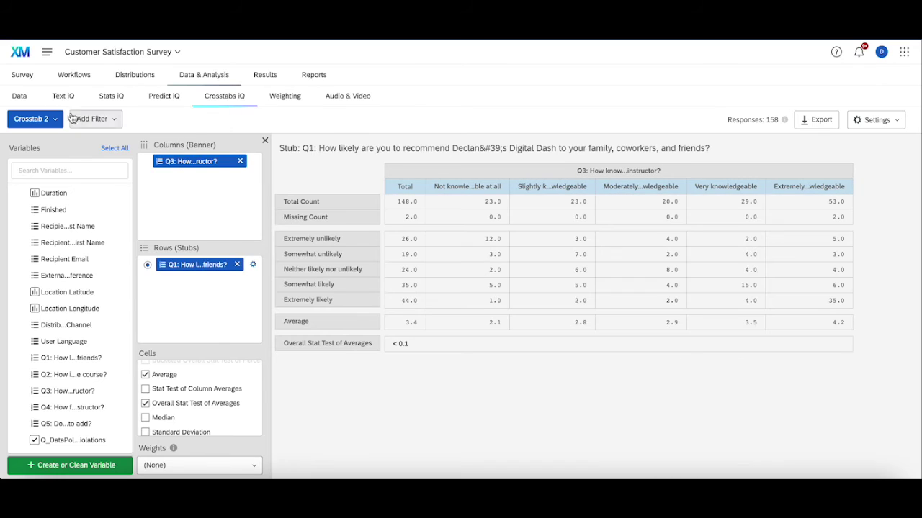
# Filter Crosstab 2 to responses where Q4 (how friendly the instructor was) equals Very friendly, and examine the overall stat test.
pyautogui.click(94, 119)
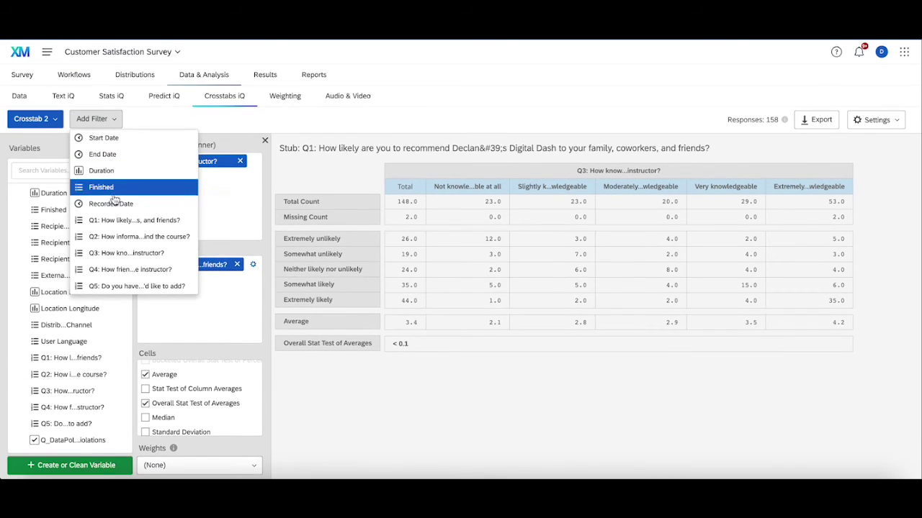
pyautogui.click(132, 271)
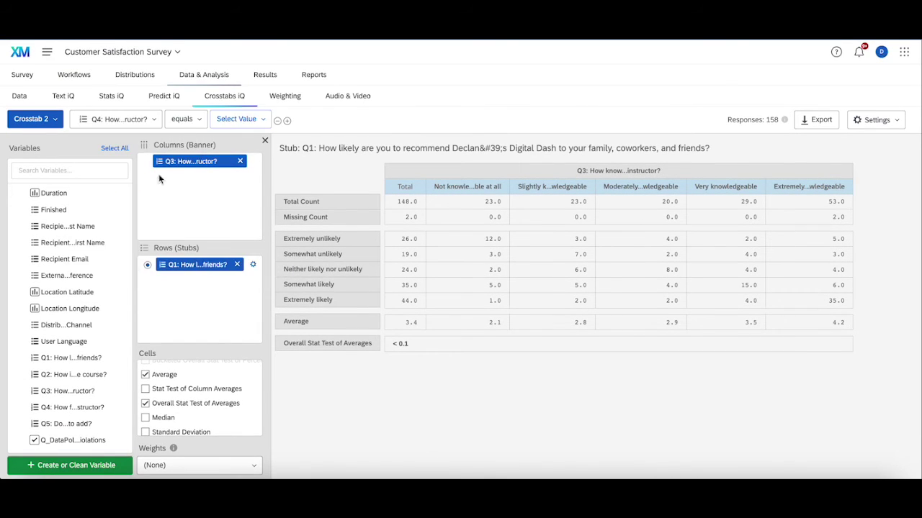
pyautogui.click(185, 126)
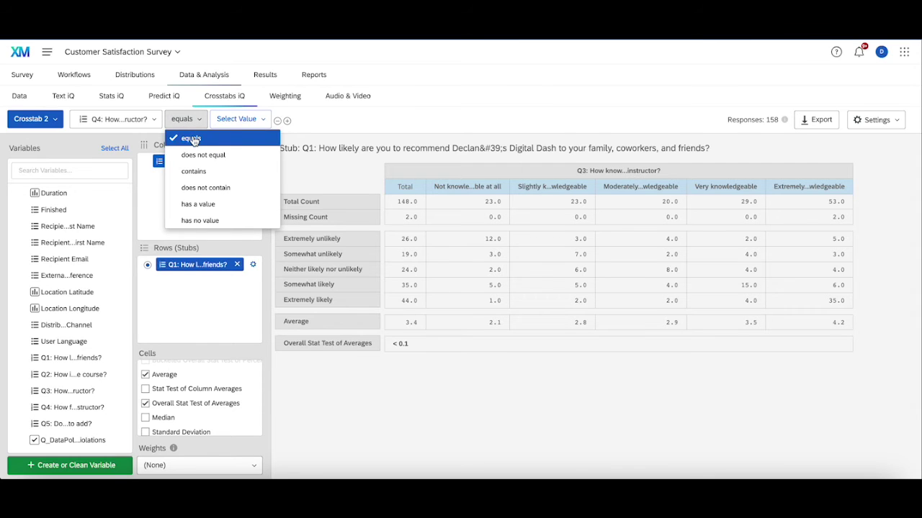
pyautogui.click(191, 139)
pyautogui.click(222, 119)
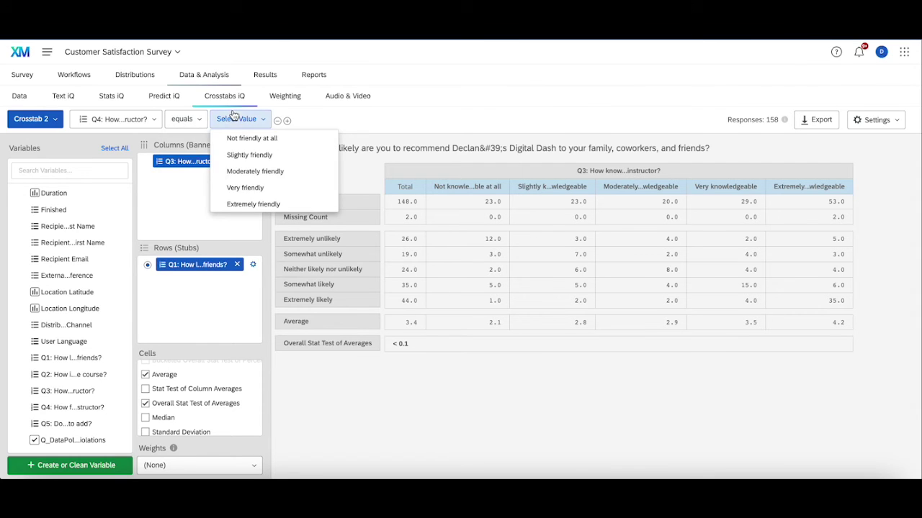
pyautogui.click(256, 188)
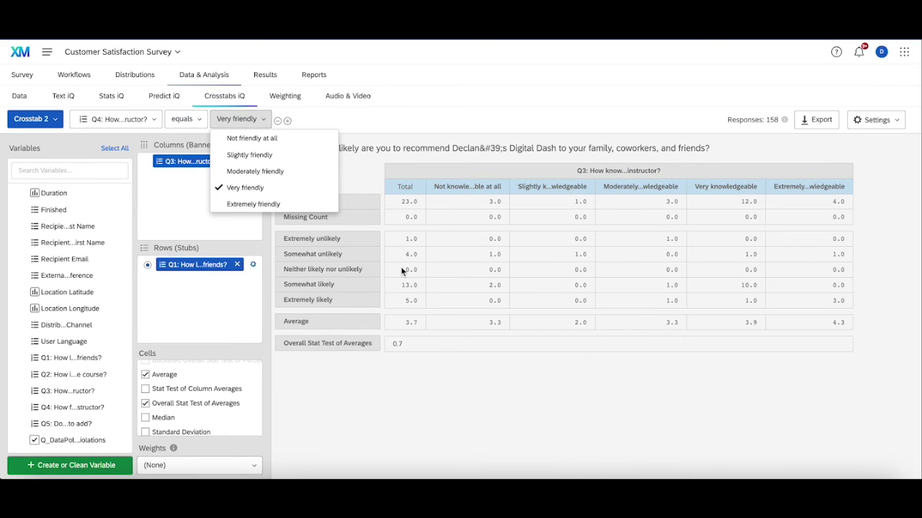
pyautogui.moveTo(415, 350)
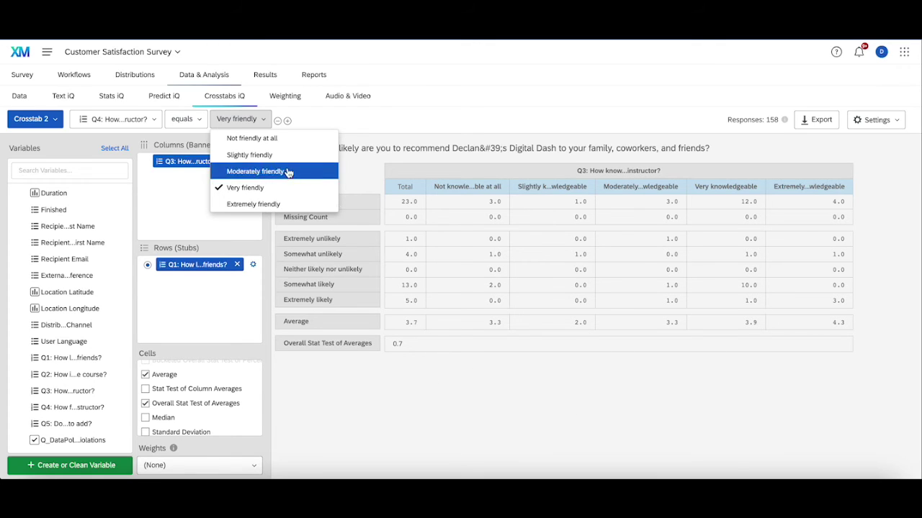
# Try the Q4 filter with Extremely friendly and with Not friendly at all, and remove the filter from Crosstab 2.
pyautogui.click(280, 204)
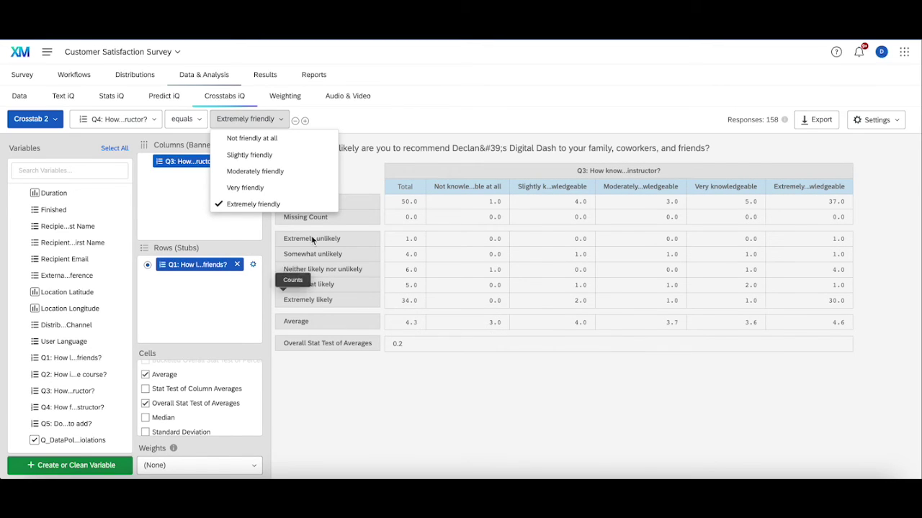
pyautogui.click(267, 204)
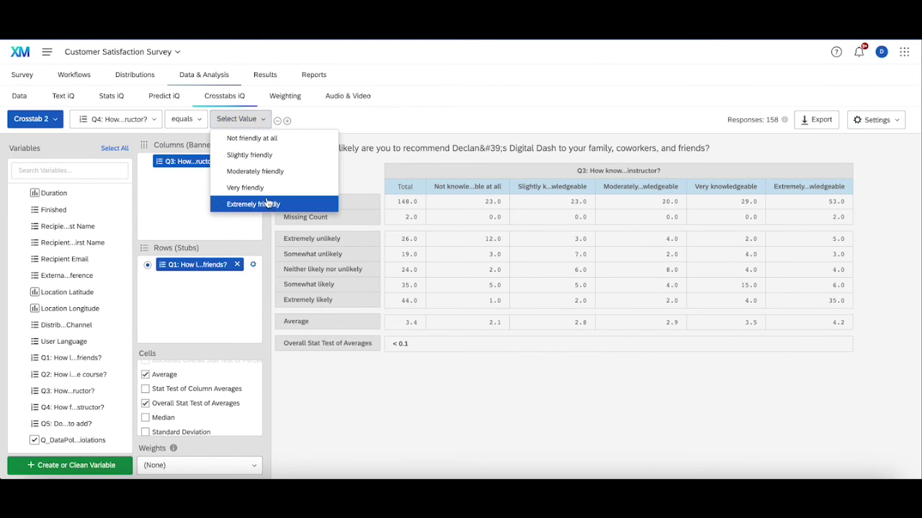
pyautogui.click(260, 139)
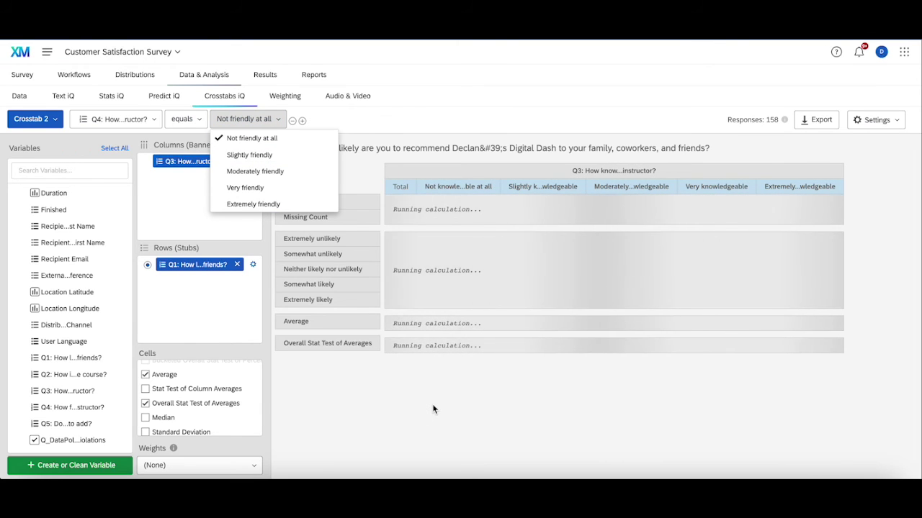
pyautogui.moveTo(401, 345)
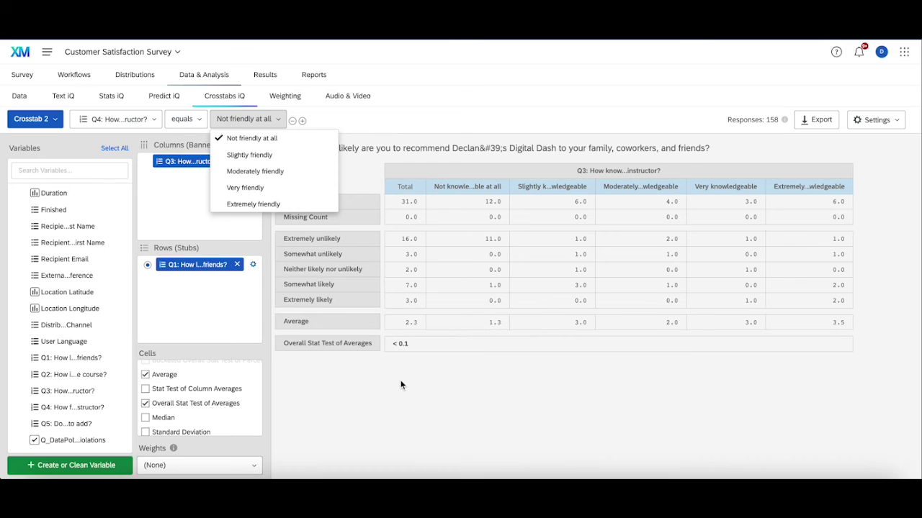
pyautogui.click(279, 120)
pyautogui.click(293, 124)
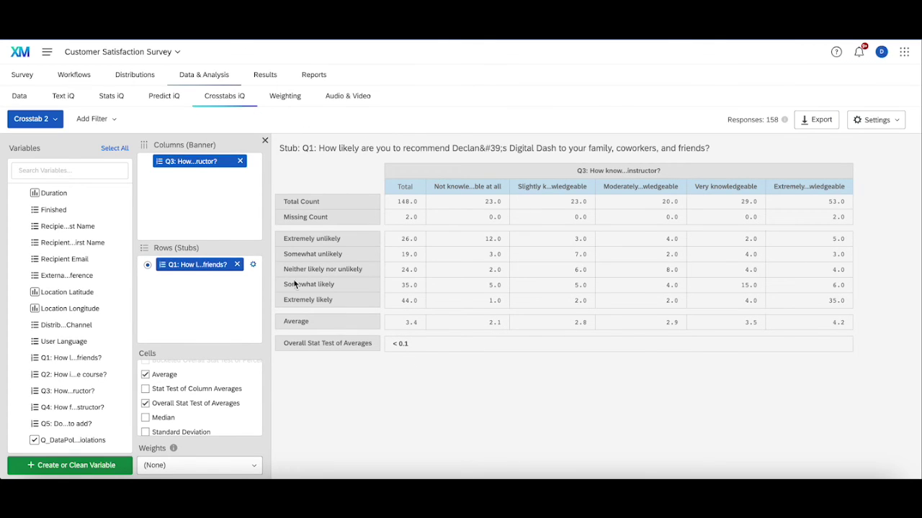
# Visit the survey's Data Table, return to Crosstabs iQ, and check the list of saved crosstabs with Crosstab 2's management options.
pyautogui.click(21, 76)
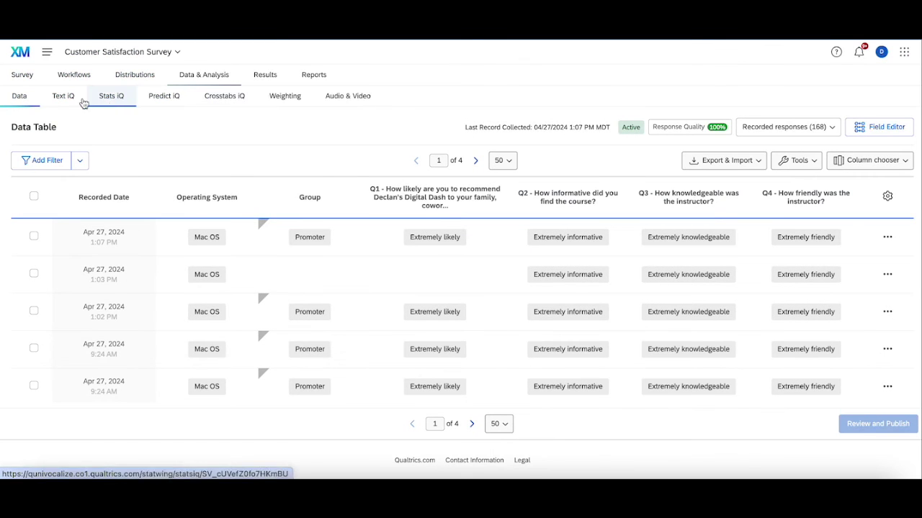
pyautogui.click(233, 100)
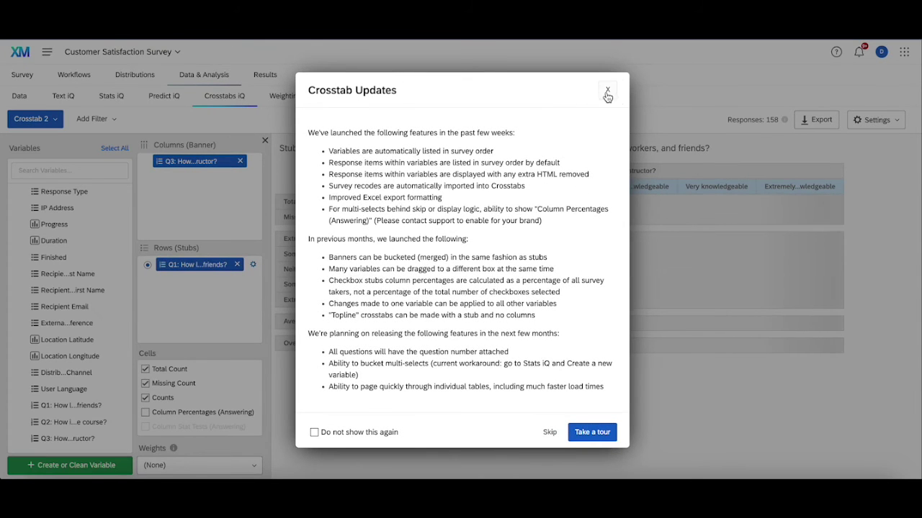
pyautogui.click(607, 92)
pyautogui.click(32, 119)
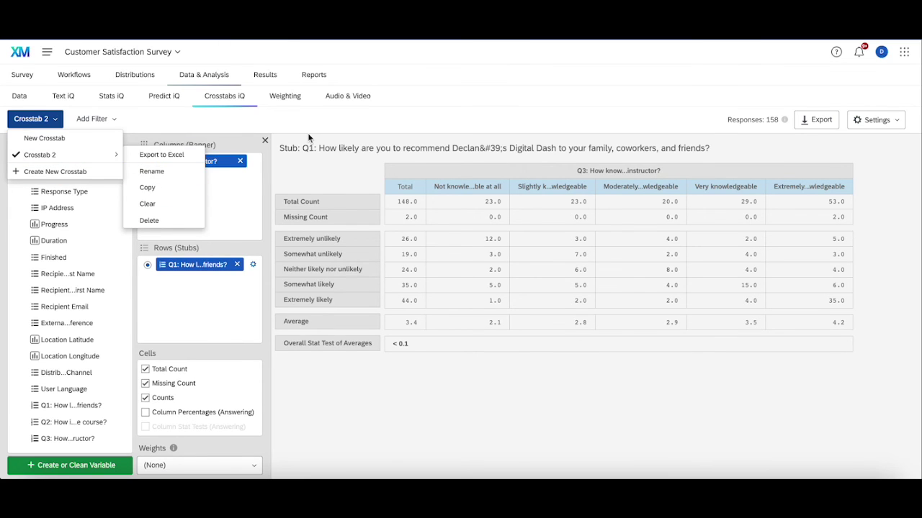
pyautogui.click(326, 167)
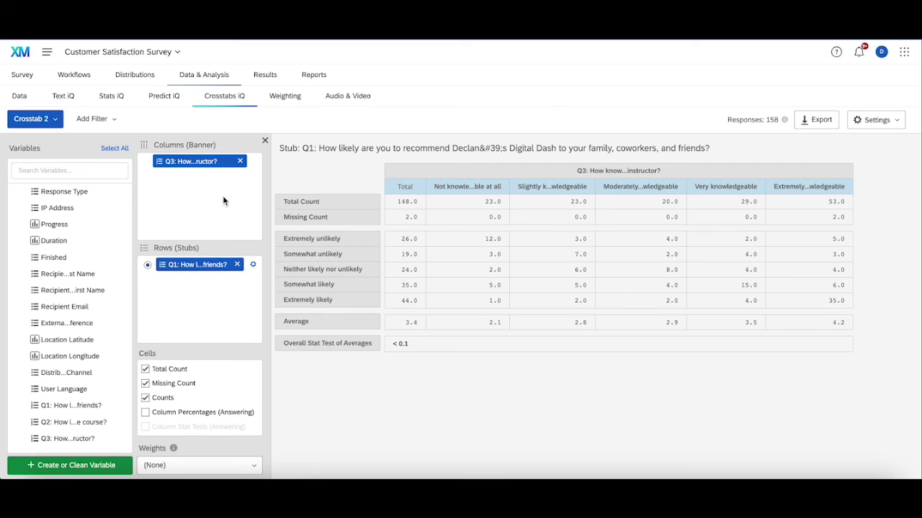